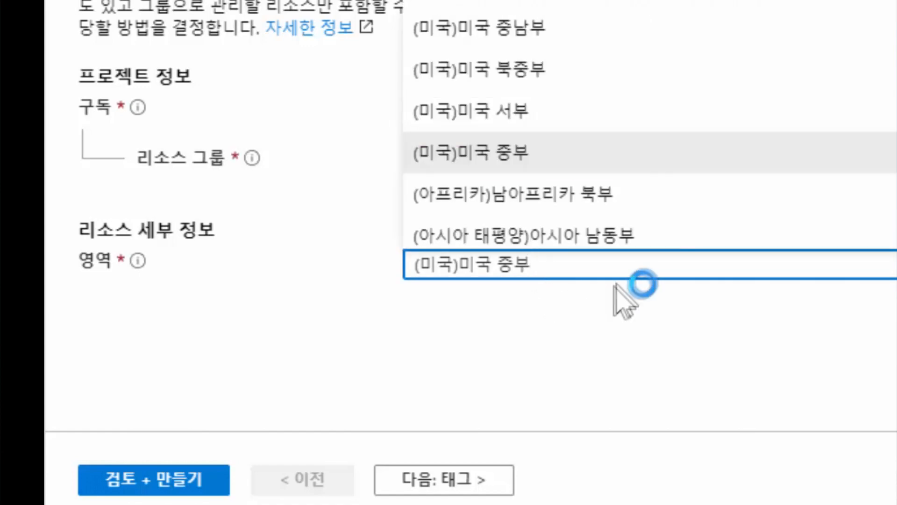
Set the region of resource group AutoMLGroup to (아시아 태평양)한국 남부, then review and create the group.
scroll(524, 116, down, 3)
scroll(526, 124, down, 10)
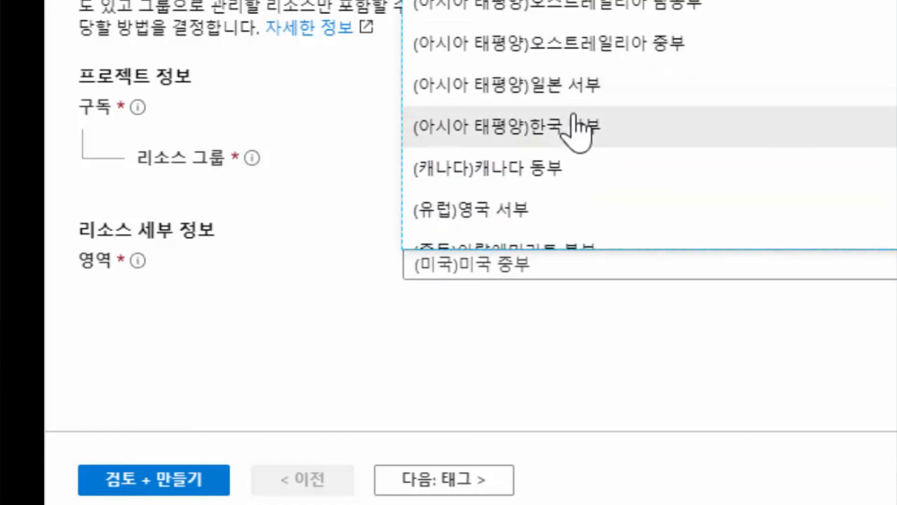
click(578, 131)
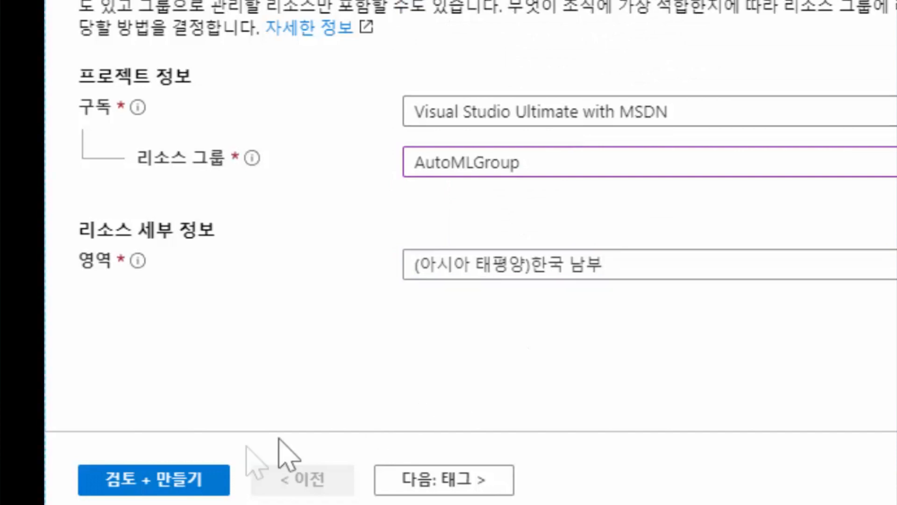
click(161, 480)
click(142, 486)
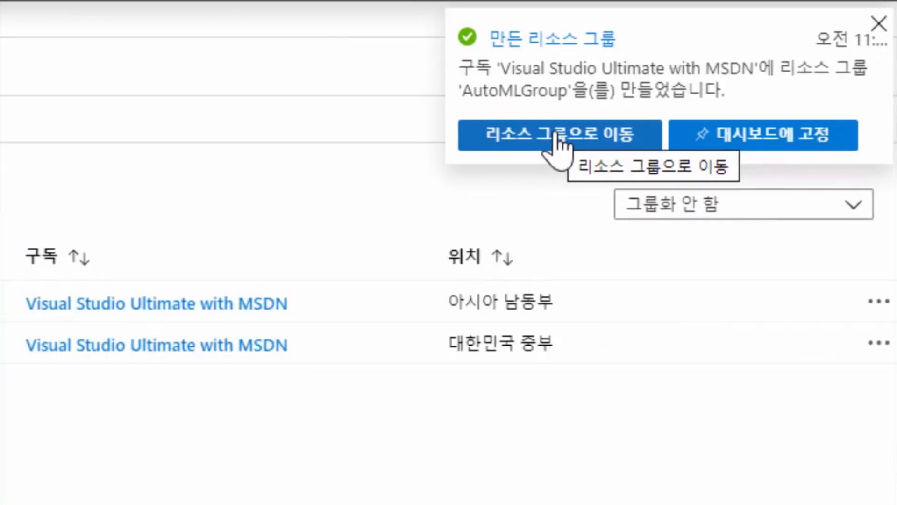
Open the new resource group and start creating a Machine Learning resource found by searching the Marketplace for "Machine Learning".
click(558, 135)
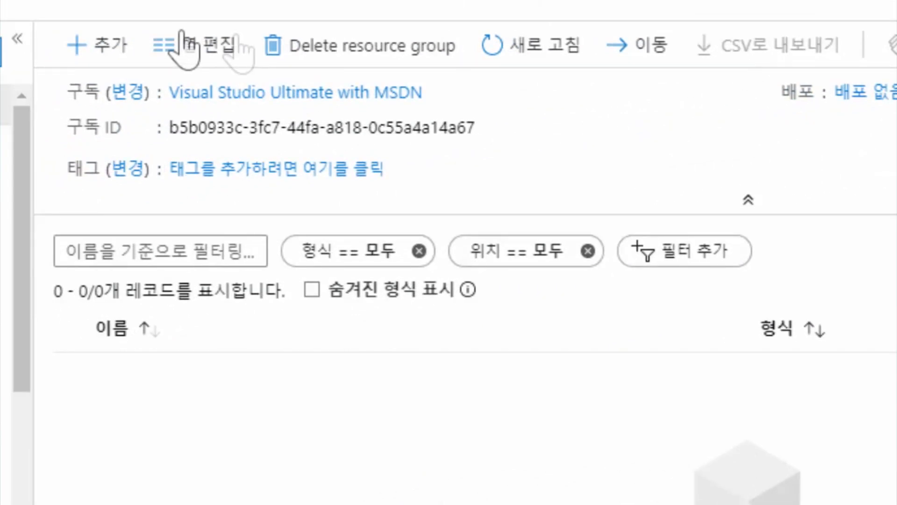
click(105, 52)
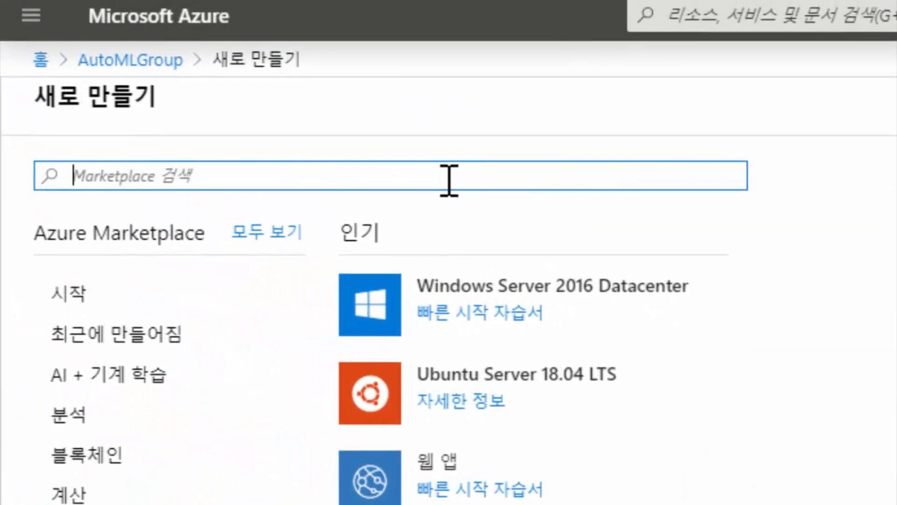
text(Machine Learning)
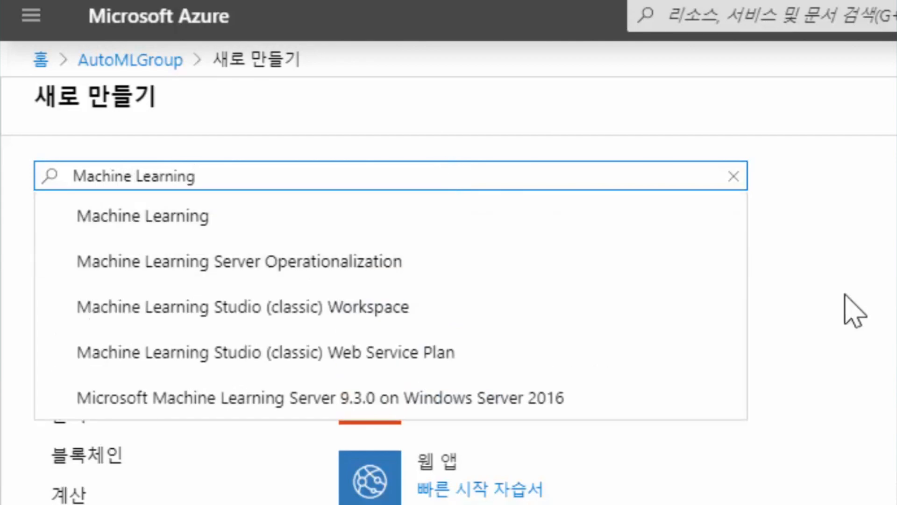
key(Return)
click(246, 262)
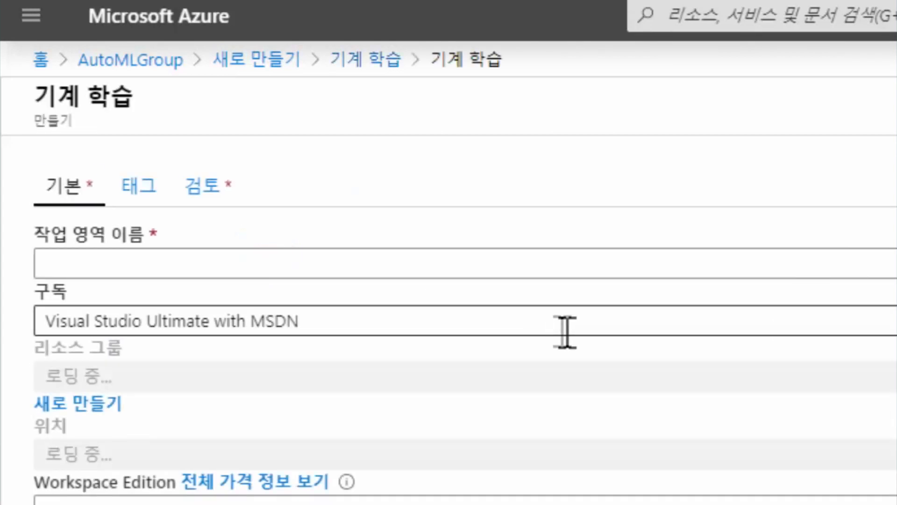
Name the machine learning workspace AutoML and set its location to 대한민국 중부.
click(656, 273)
text(Auto)
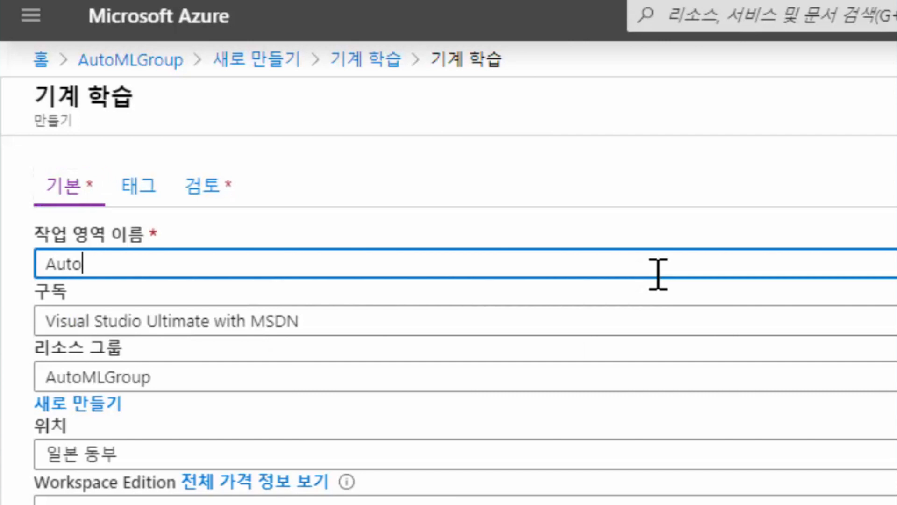
text(ML)
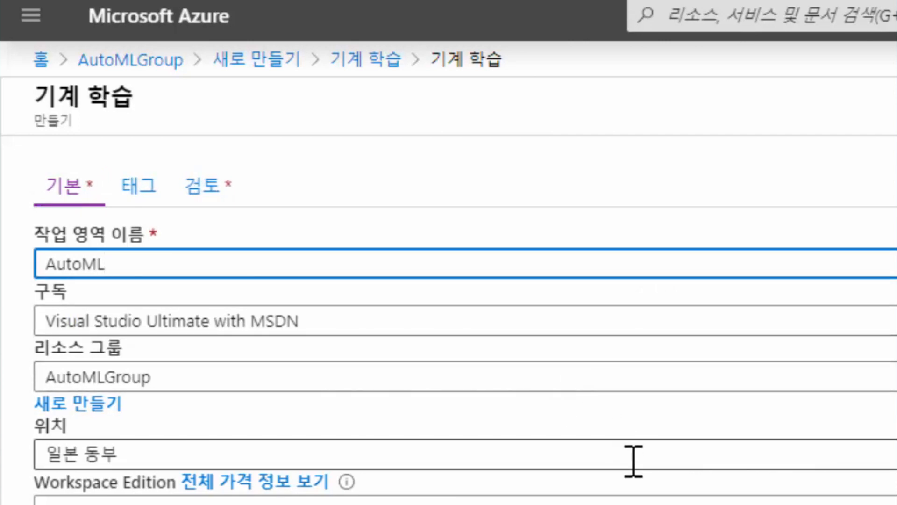
click(634, 461)
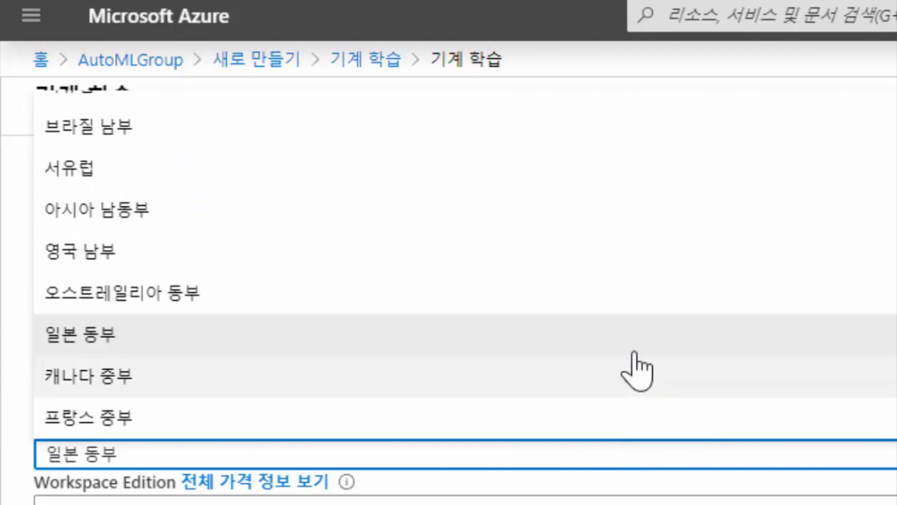
scroll(637, 371, up, 10)
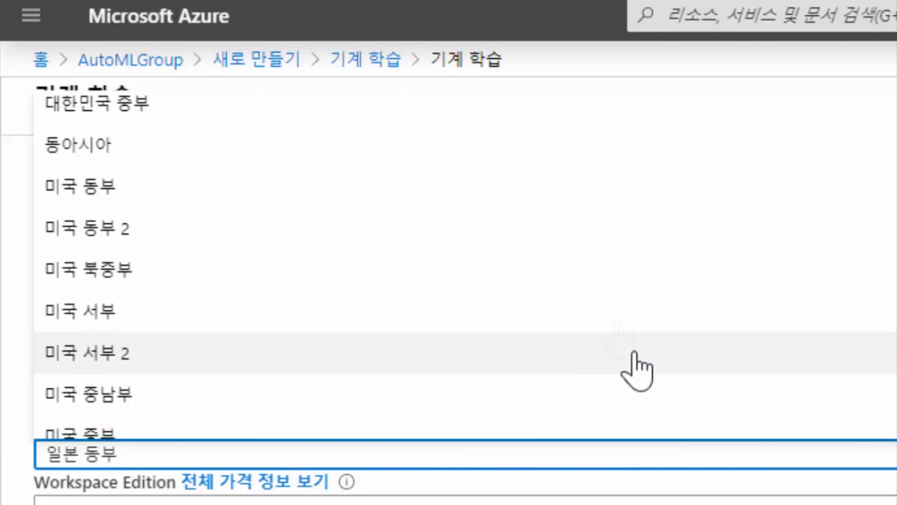
click(602, 114)
click(603, 114)
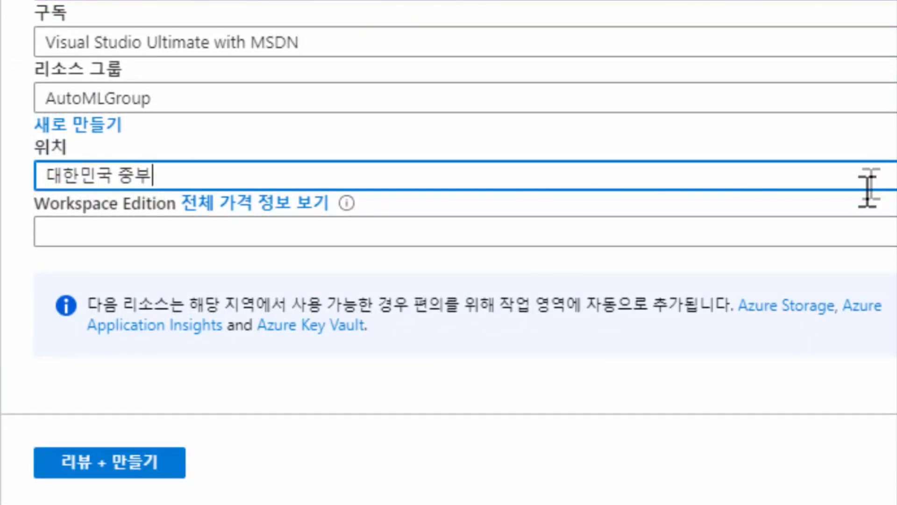
Choose the Enterprise workspace edition, then review and create the workspace.
click(864, 233)
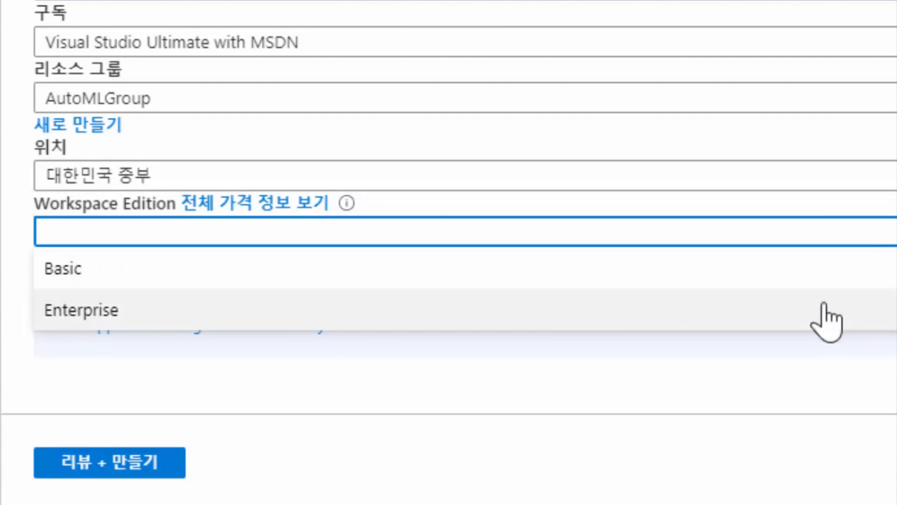
click(809, 323)
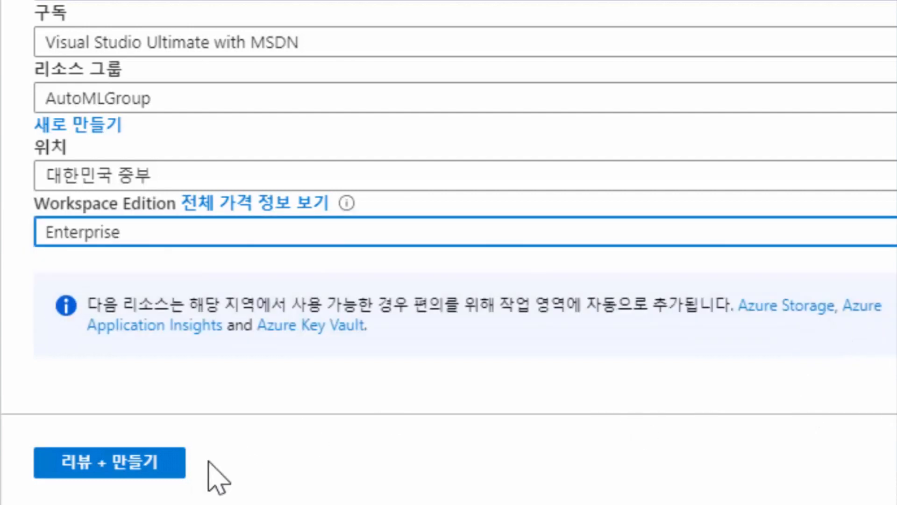
click(154, 465)
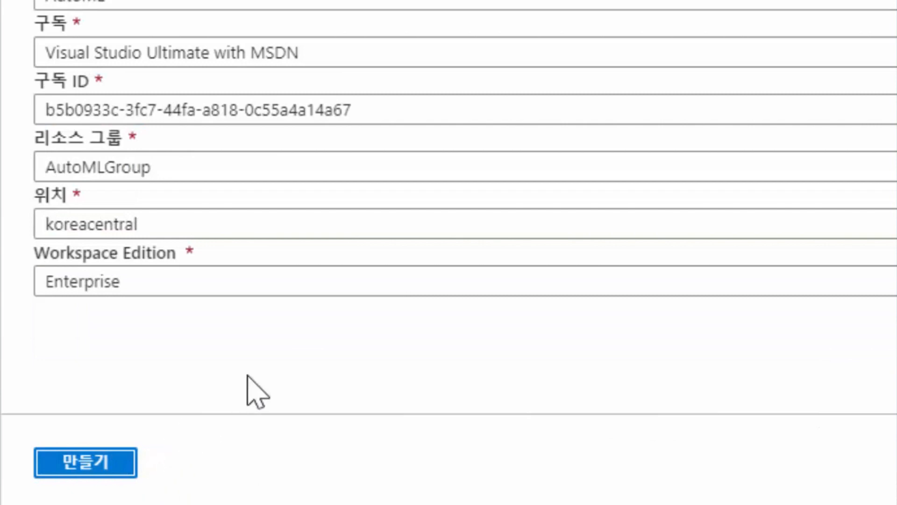
click(94, 464)
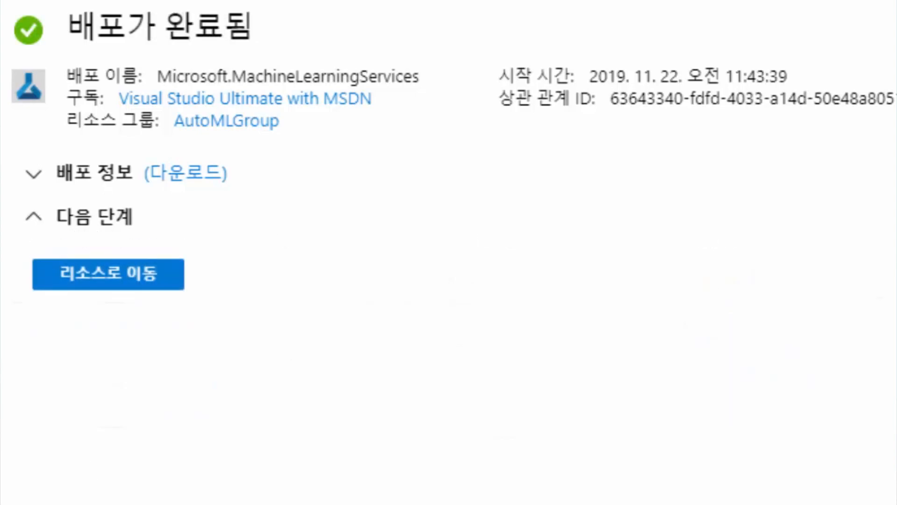
Go to the deployed workspace, sign in to Azure Machine Learning studio and dismiss the welcome tour.
click(143, 273)
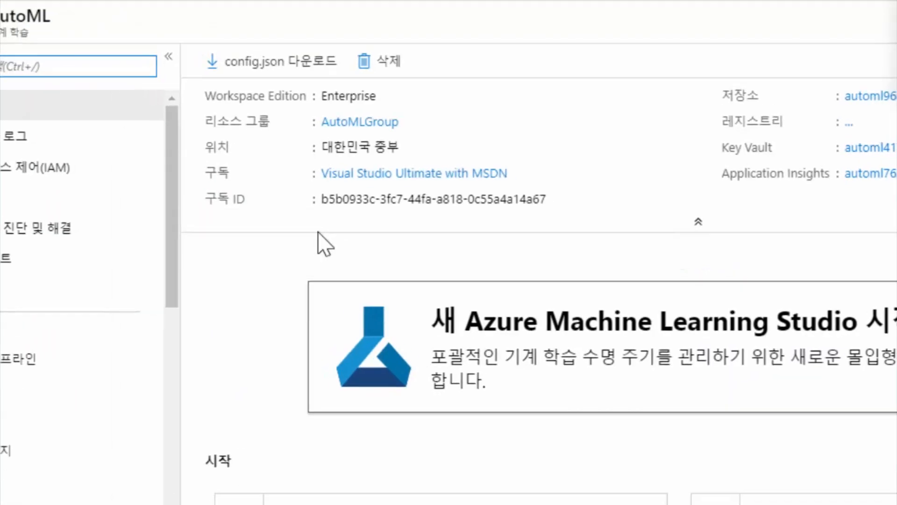
scroll(354, 280, down, 3)
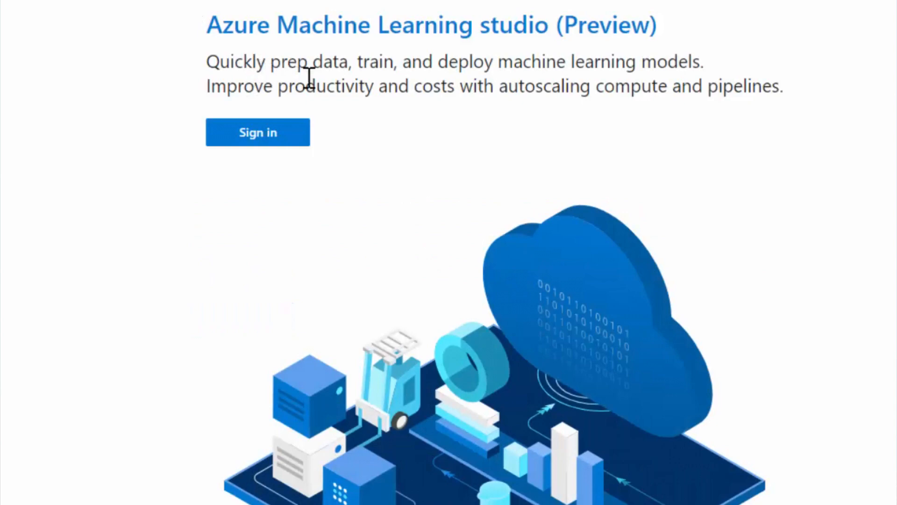
click(285, 142)
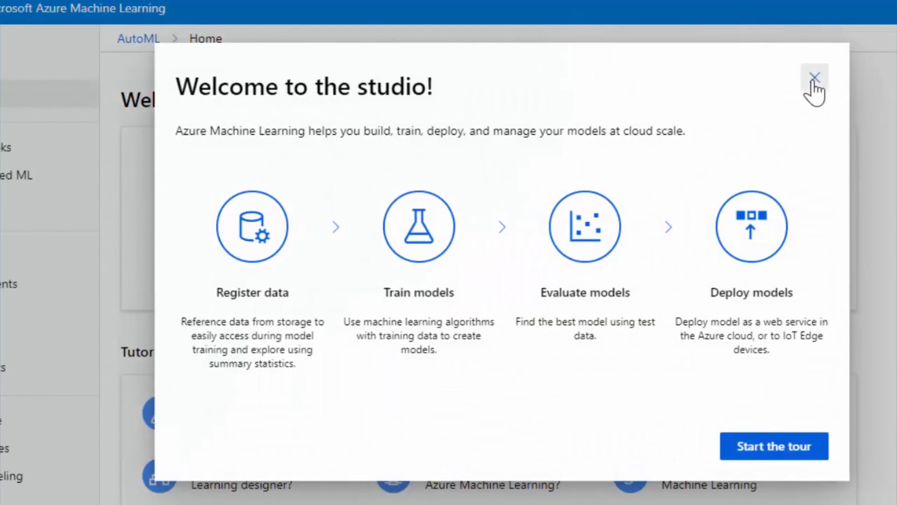
click(814, 80)
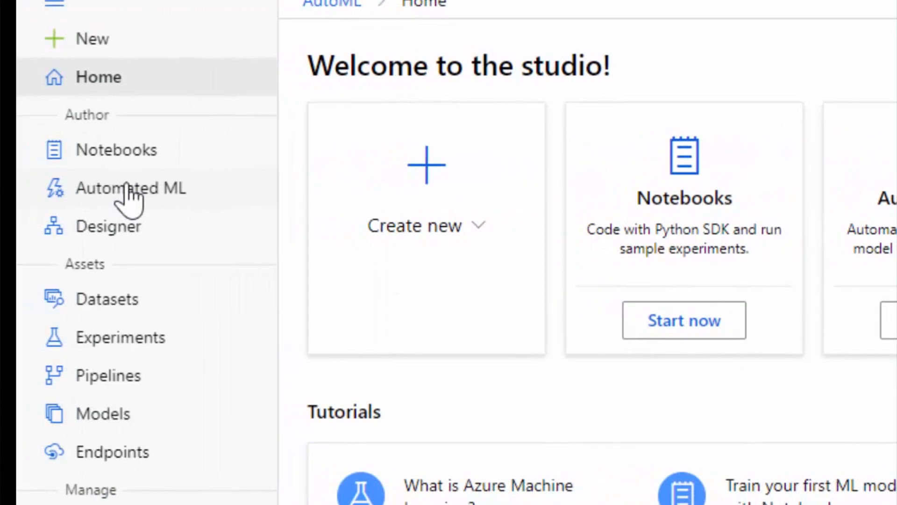
Start a new automated ML run from the studio's Automated ML section.
click(130, 193)
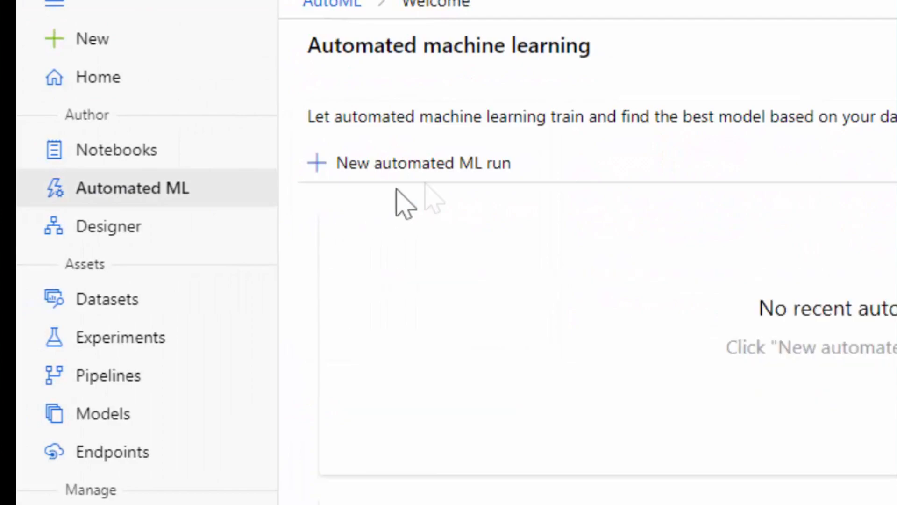
scroll(599, 341, down, 5)
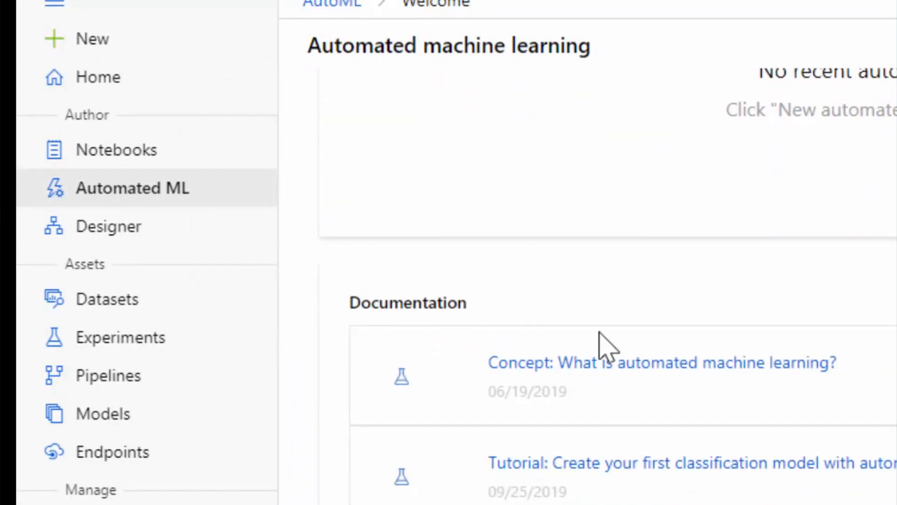
scroll(600, 337, up, 5)
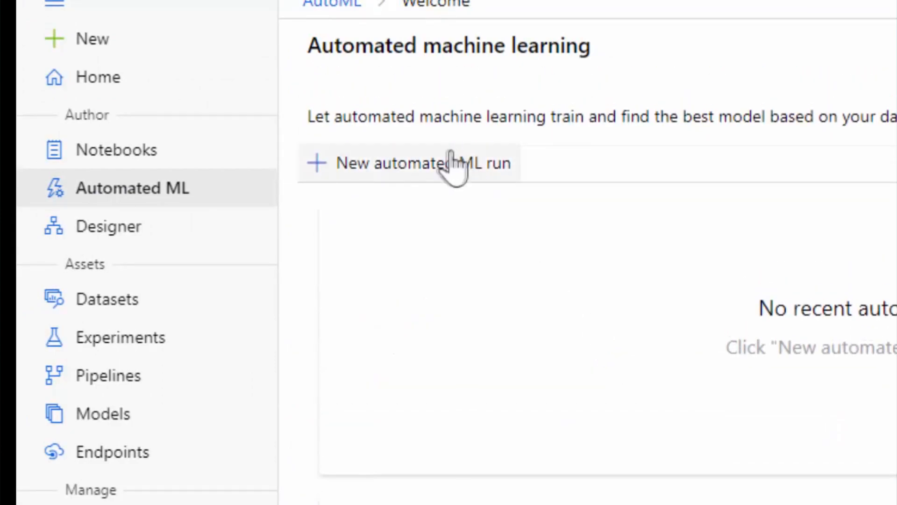
click(399, 173)
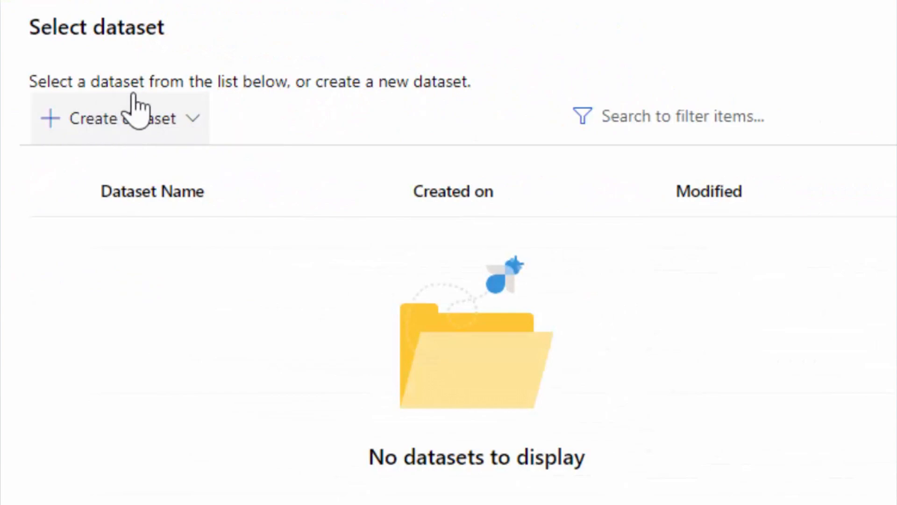
Create a dataset from the local file titanic_train.csv, keeping the suggested name and Tabular type, and continue to its settings and preview.
click(110, 123)
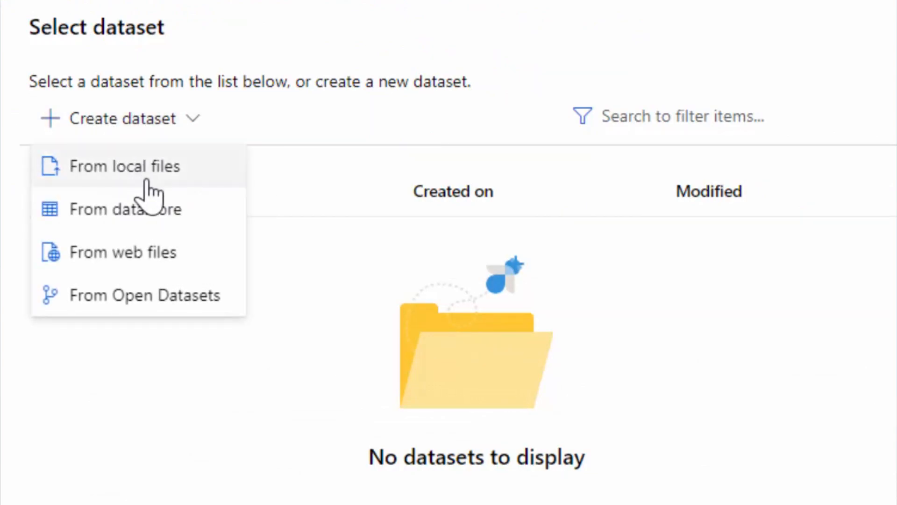
click(147, 183)
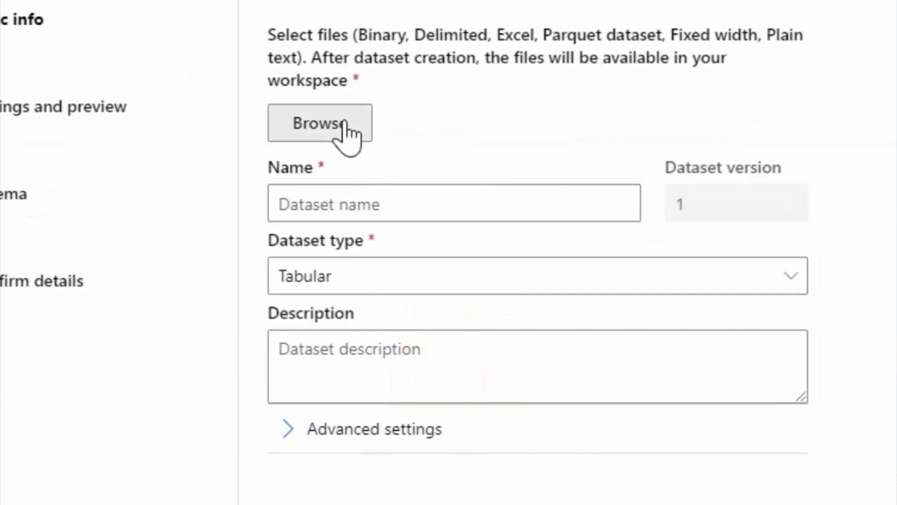
click(338, 127)
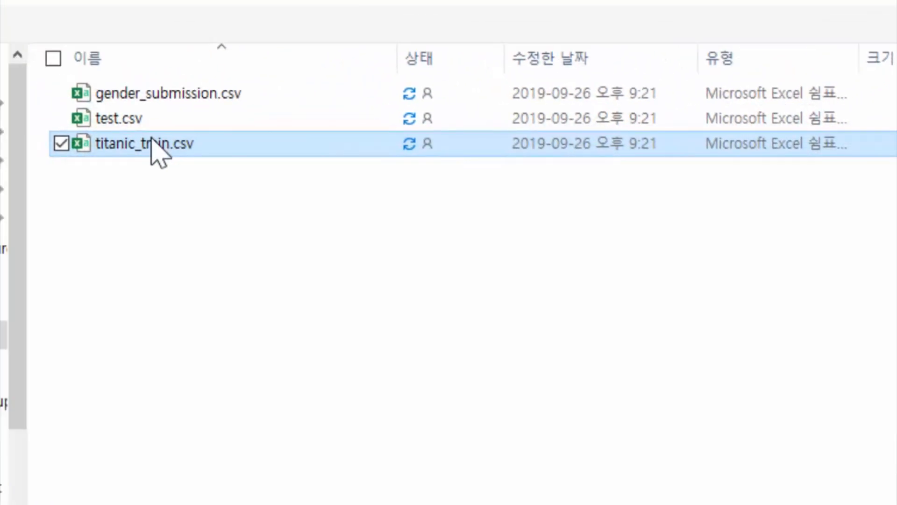
double_click(154, 143)
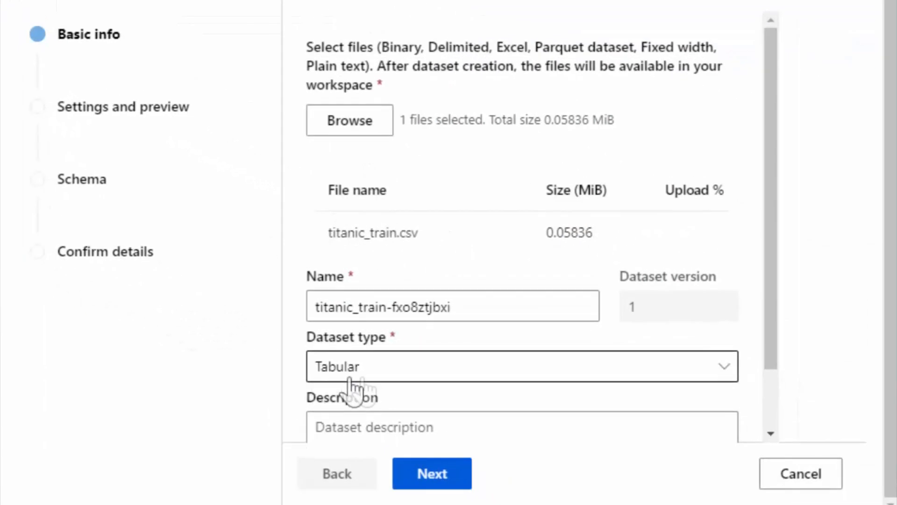
scroll(743, 250, down, 2)
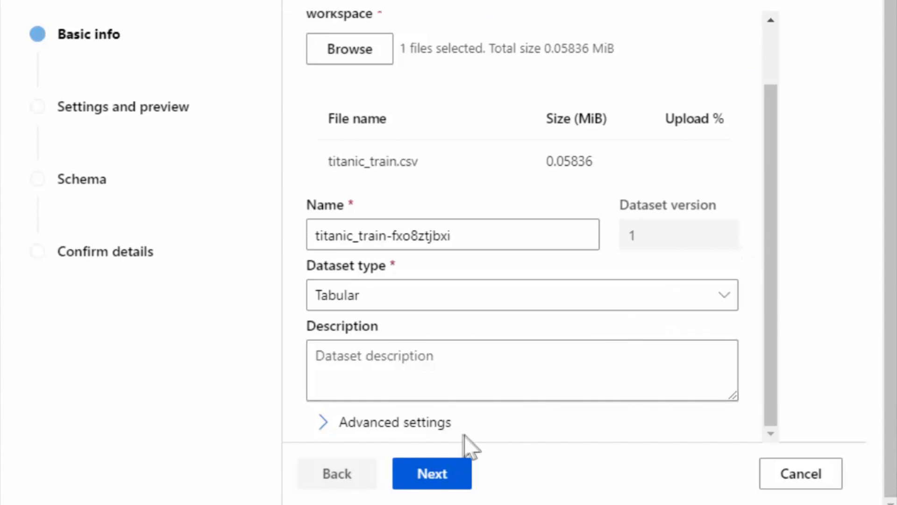
click(430, 475)
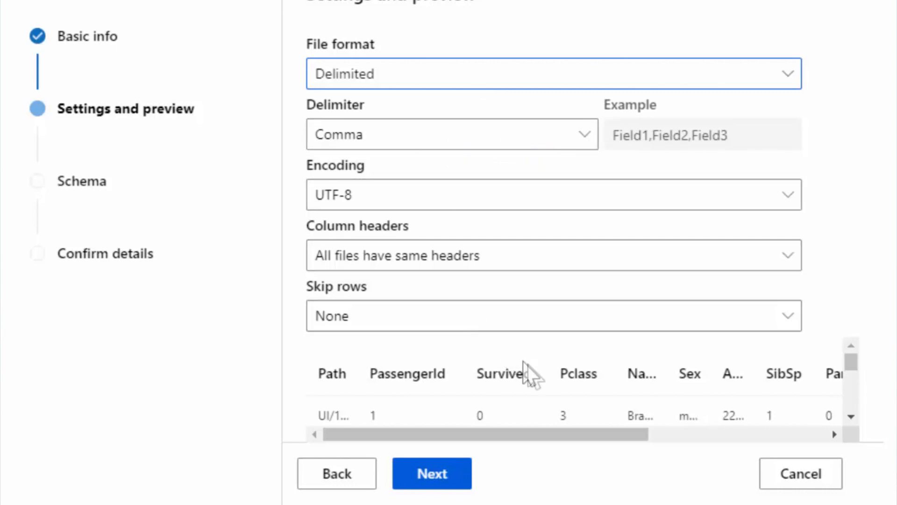
Accept the delimited file settings and exclude PassengerId, Name, SibSp, Parch, Ticket, Fare, Cabin and Embarked from the dataset schema.
drag(854, 366, 862, 402)
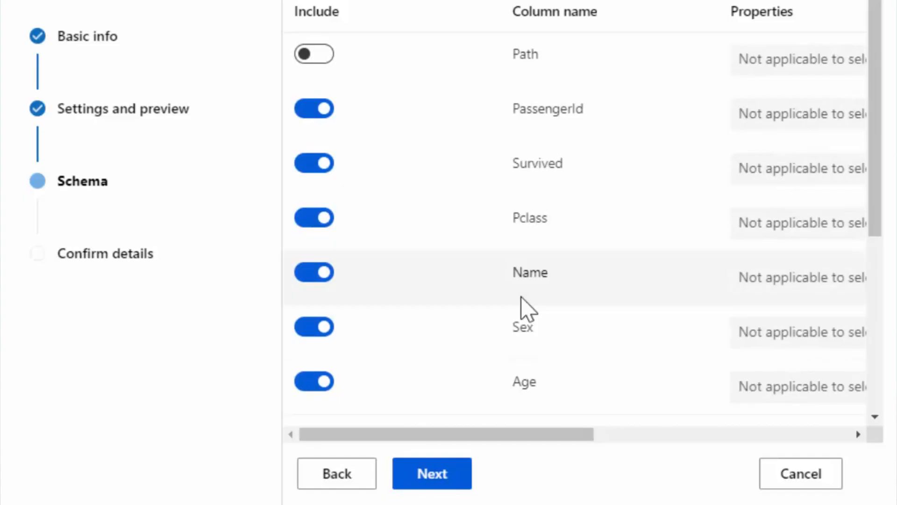
drag(876, 84, 855, 80)
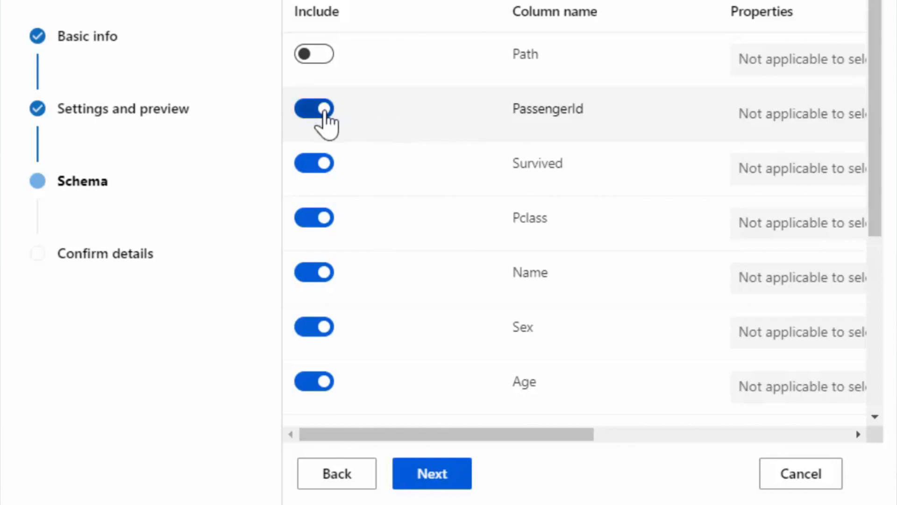
click(327, 113)
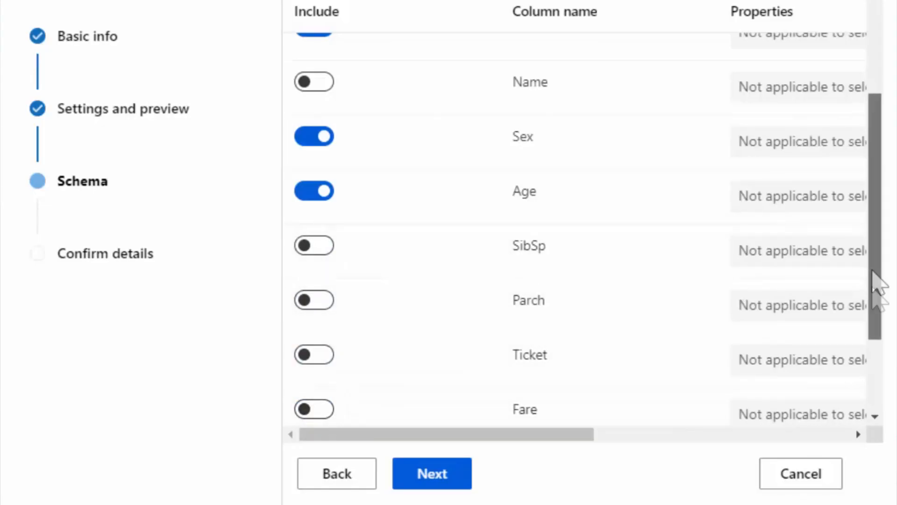
drag(876, 280, 887, 414)
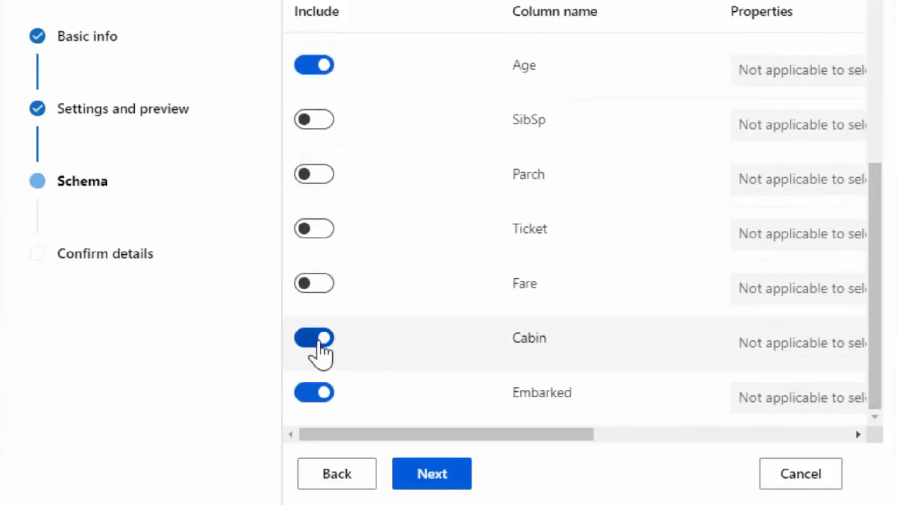
click(317, 348)
click(316, 392)
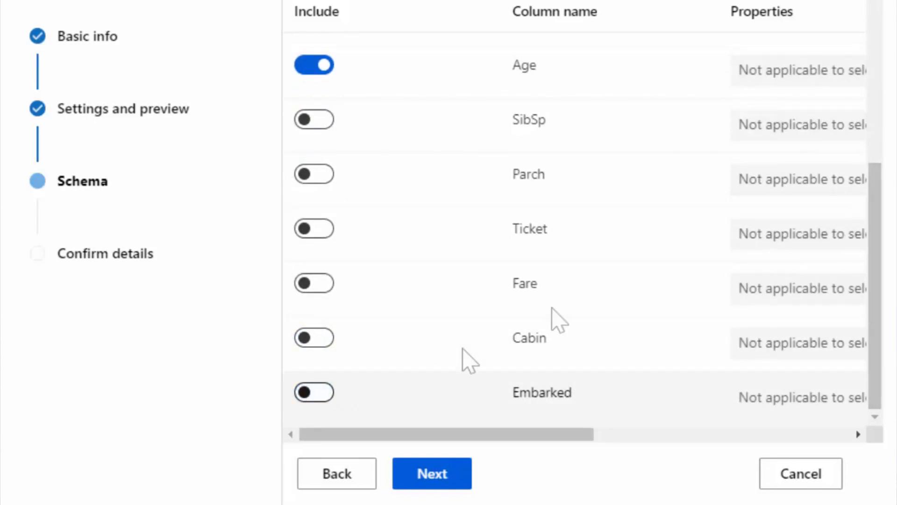
Accept the schema, create the titanic_train dataset from the confirmed details, and select it as the dataset for the automated ML run.
drag(875, 280, 865, 150)
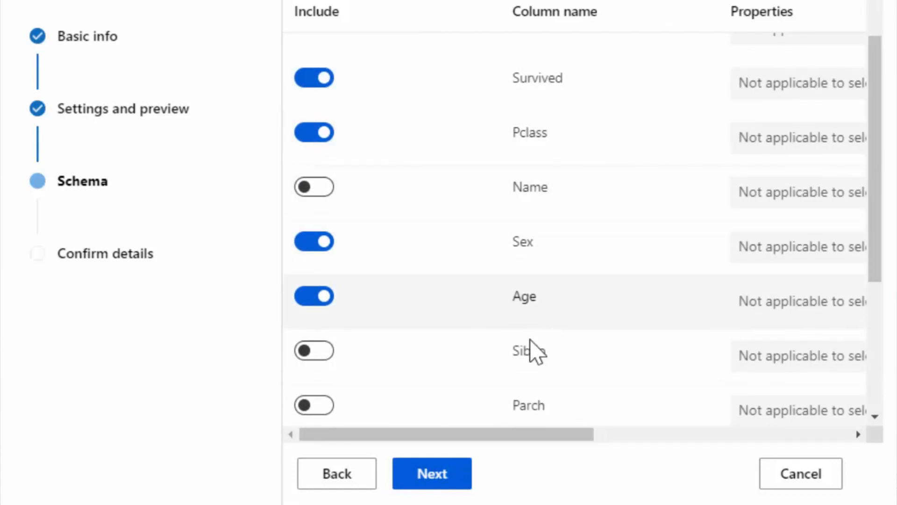
click(439, 470)
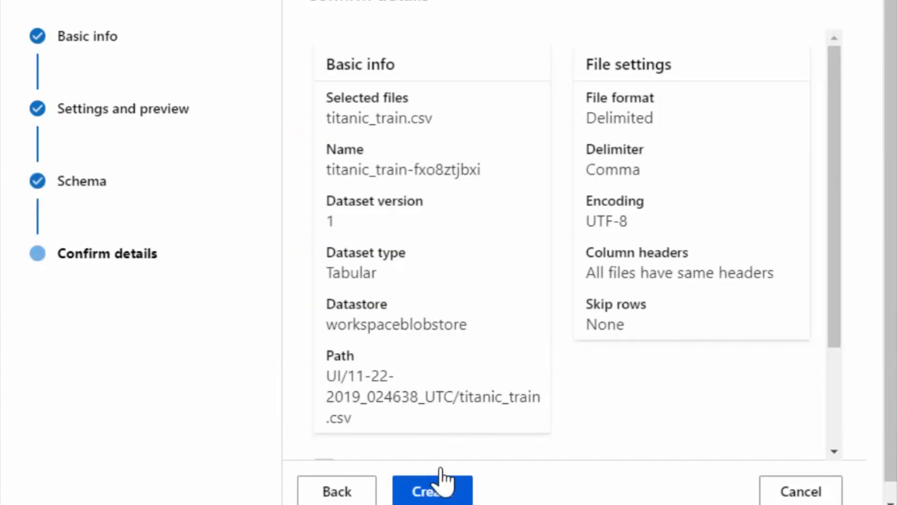
click(444, 490)
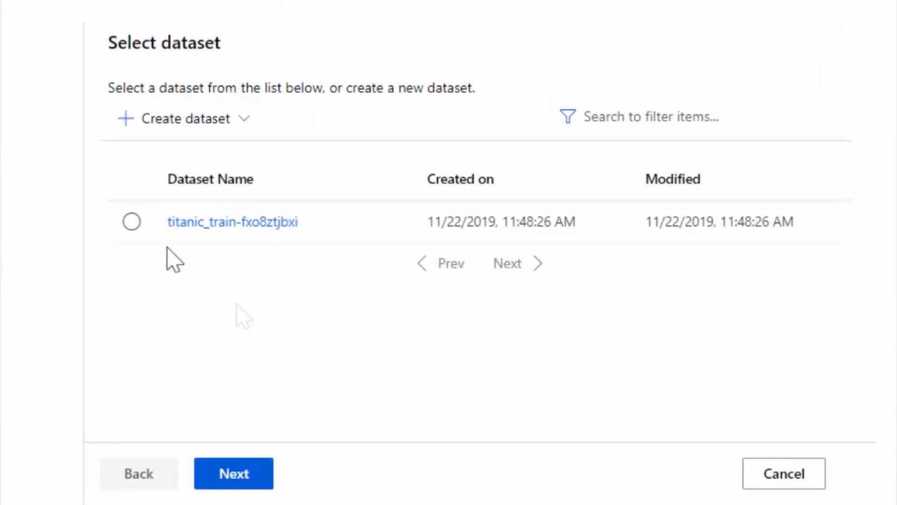
click(132, 222)
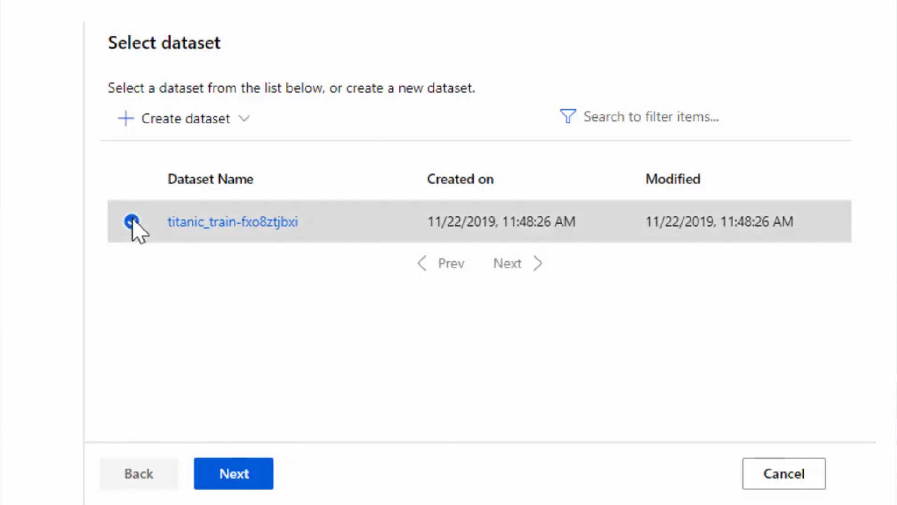
click(239, 477)
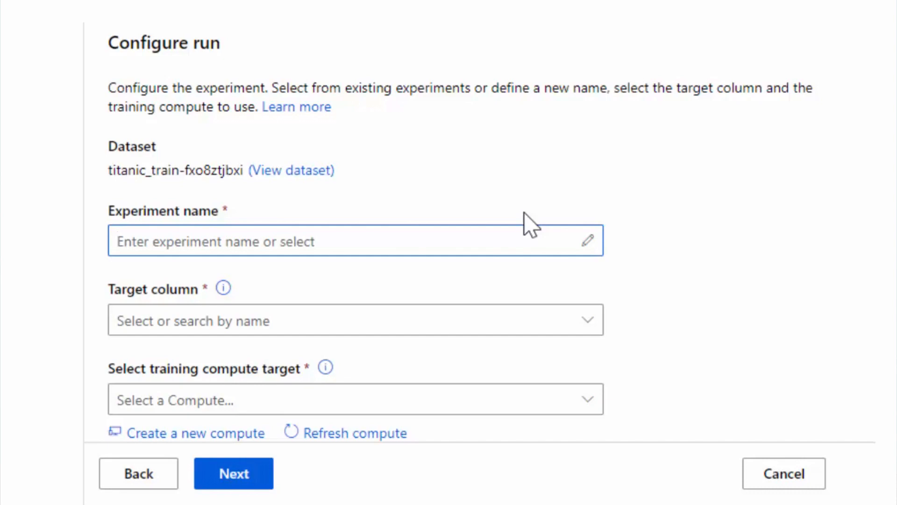
Name the experiment titanic and set Survived as the target column.
text(Ti)
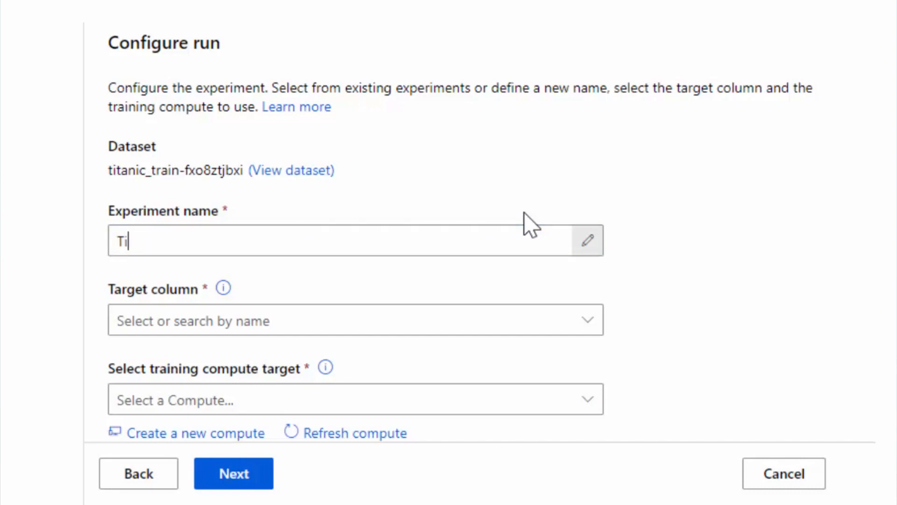
key(BackSpace)
key(BackSpace)
text(titanic)
click(507, 320)
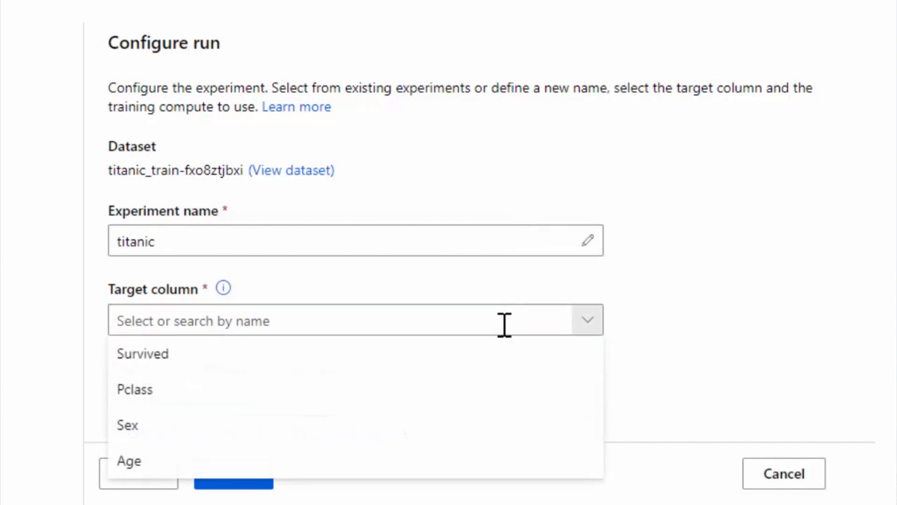
click(504, 355)
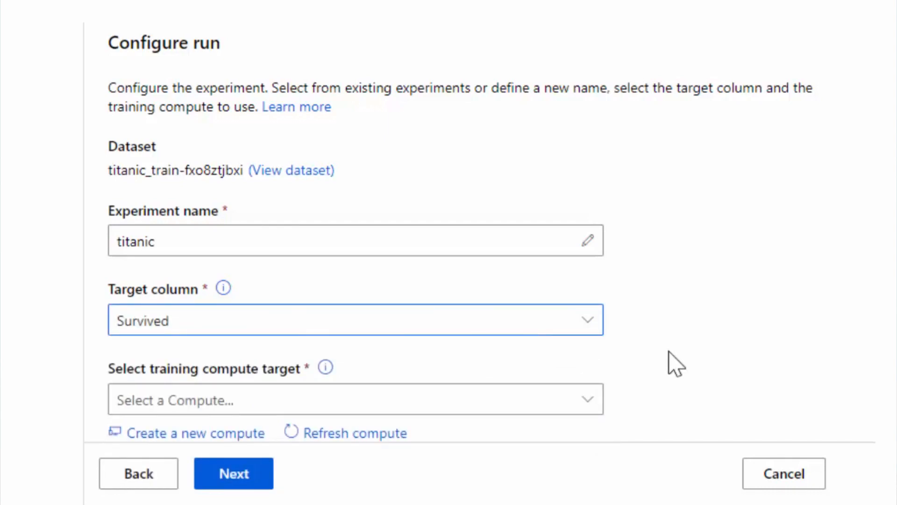
Create a new training compute named titanic-vm with the STANDARD_D4_V2 virtual machine size (8 vCPUs, 28 GB memory).
click(586, 398)
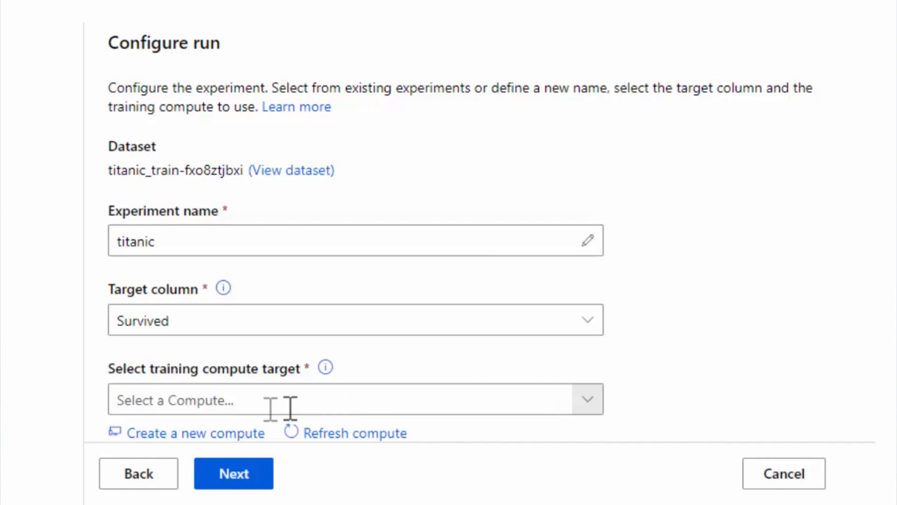
click(216, 451)
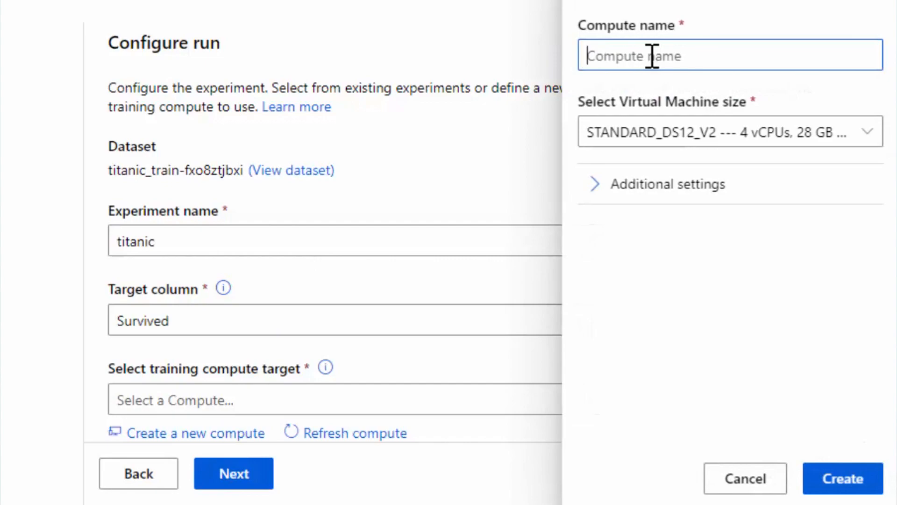
text(titanic-vm)
key(Tab)
click(781, 135)
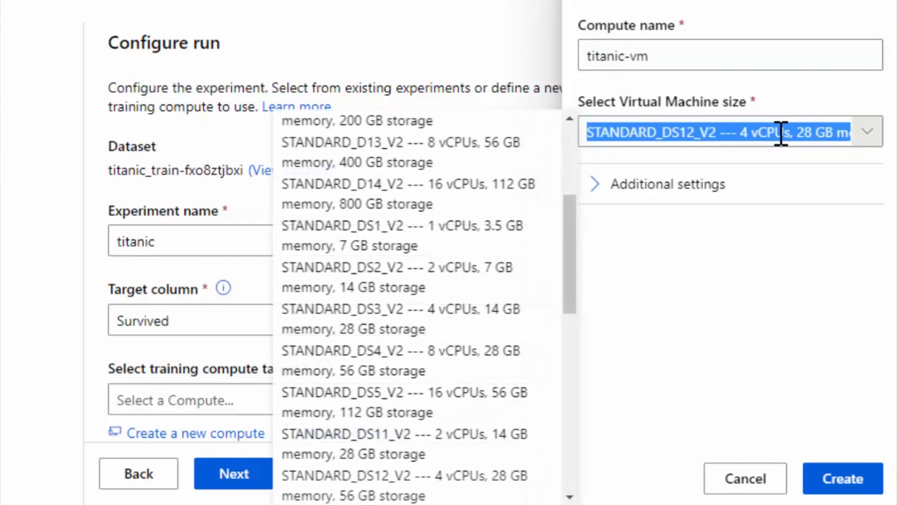
scroll(460, 311, down, 5)
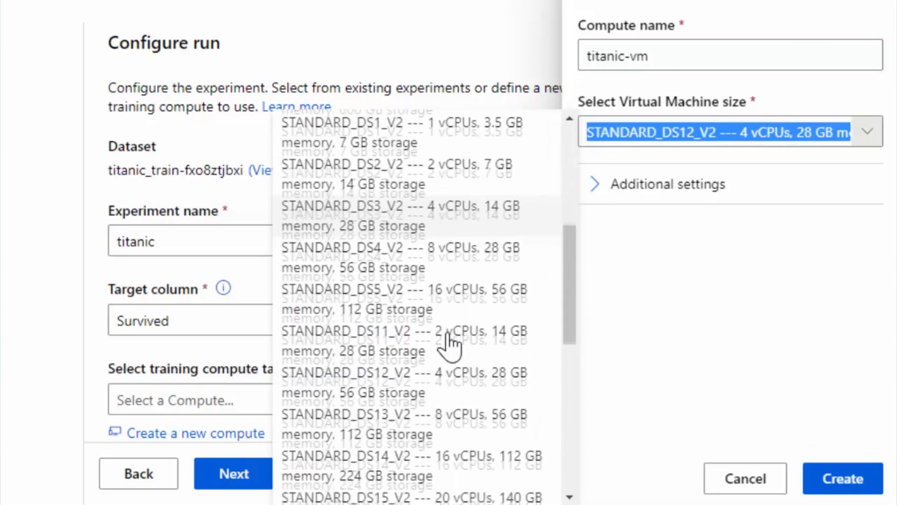
scroll(448, 343, down, 4)
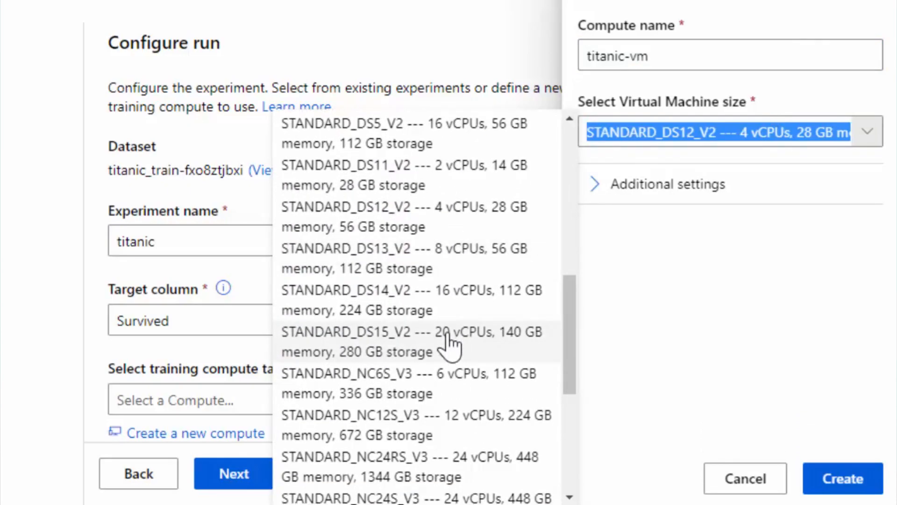
scroll(450, 344, down, 5)
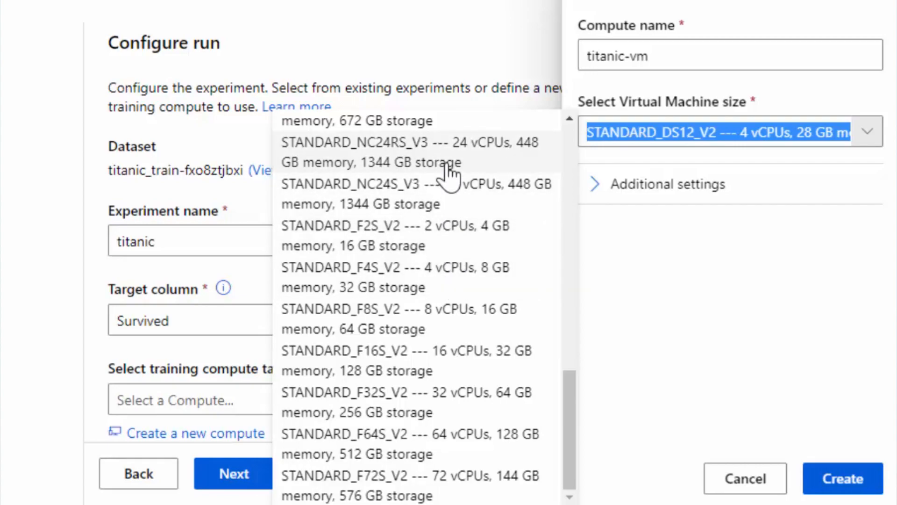
scroll(435, 196, up, 15)
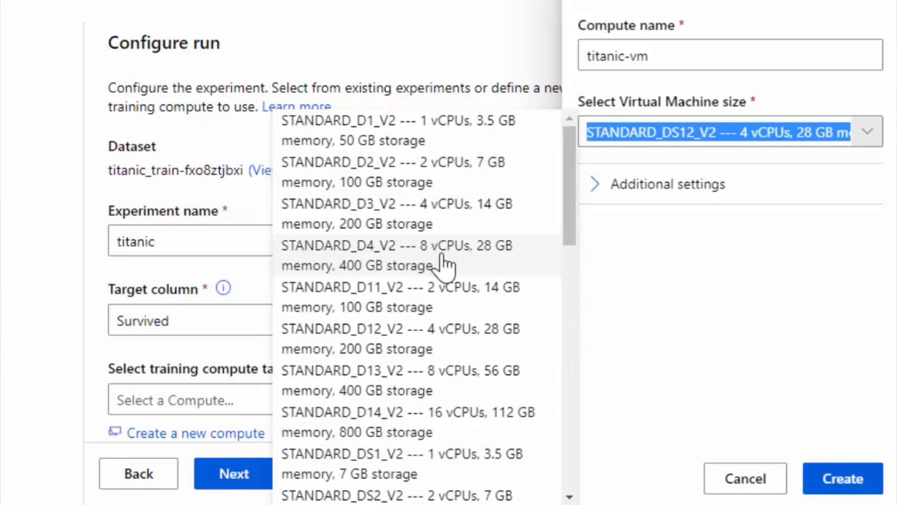
click(441, 265)
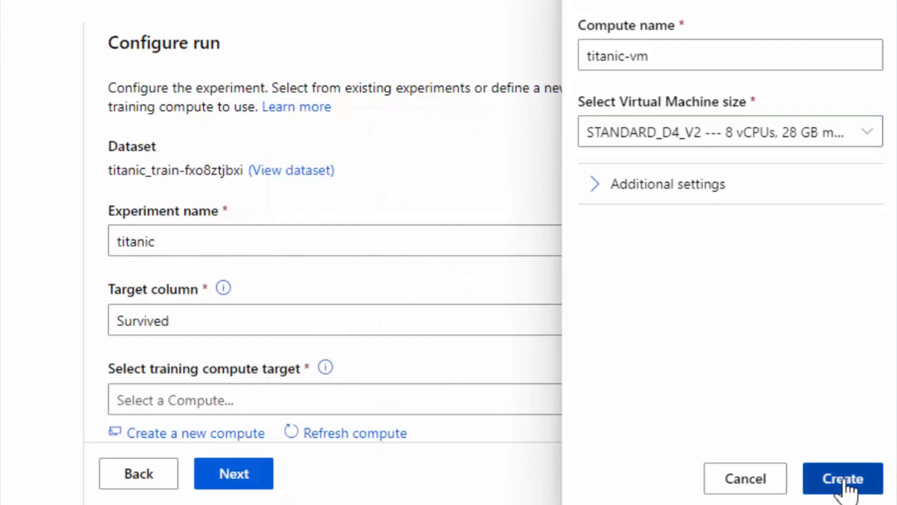
click(844, 482)
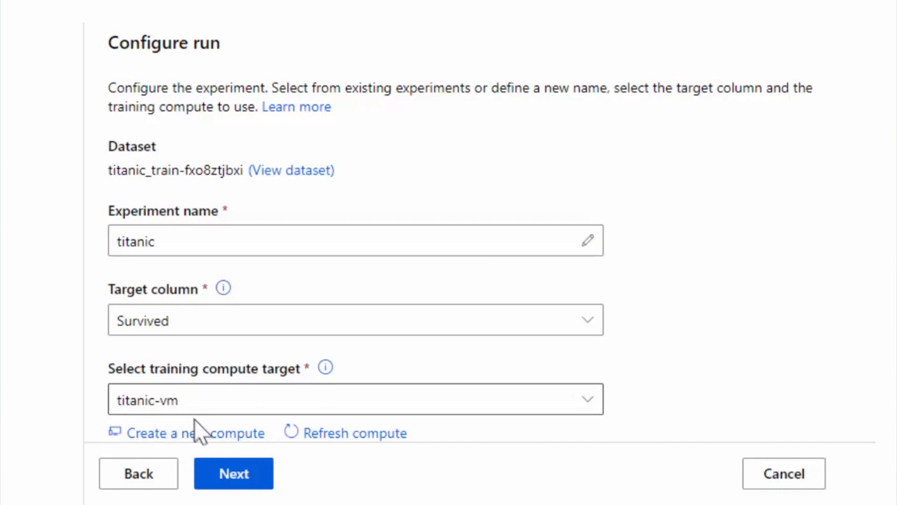
Continue to the task type, keep Classification without deep learning, and finish the setup to start the automated ML run.
click(242, 484)
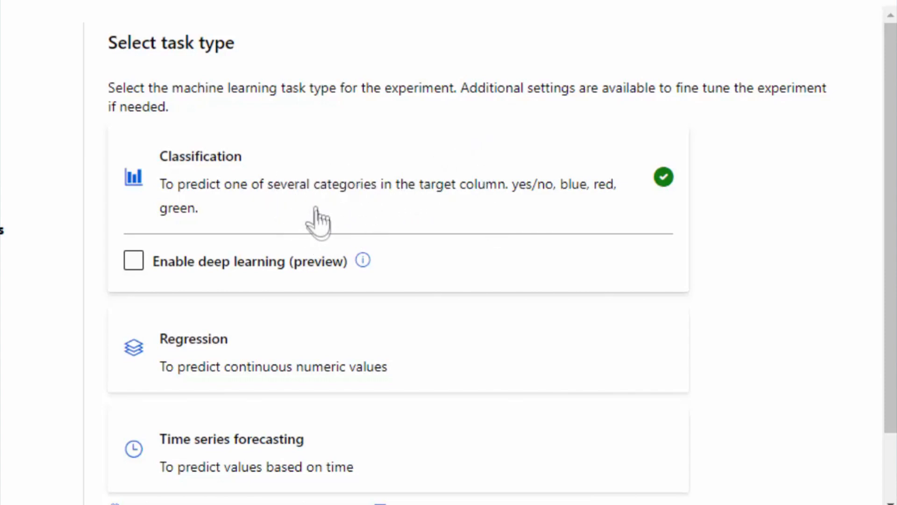
scroll(428, 303, down, 2)
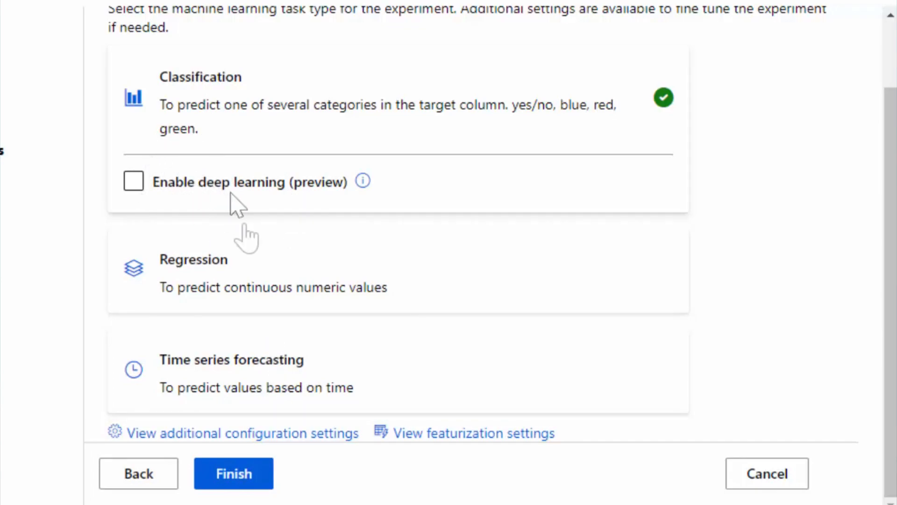
click(255, 474)
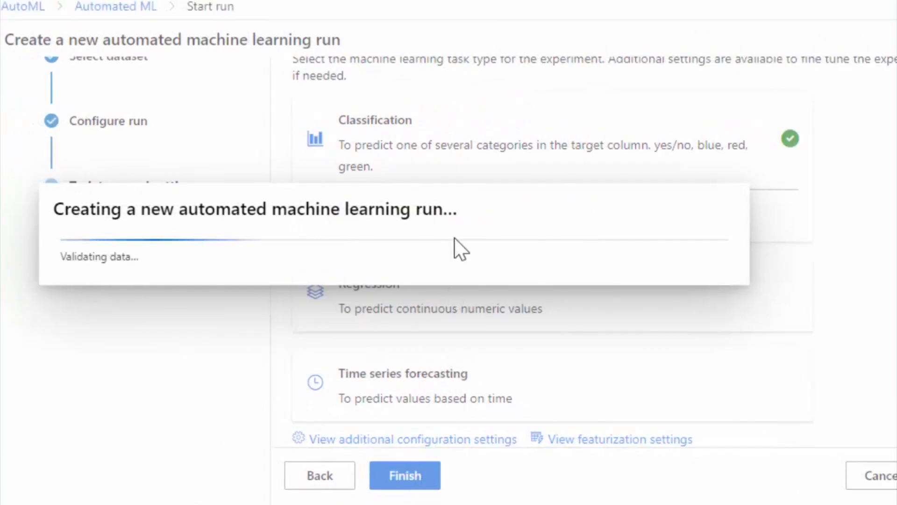